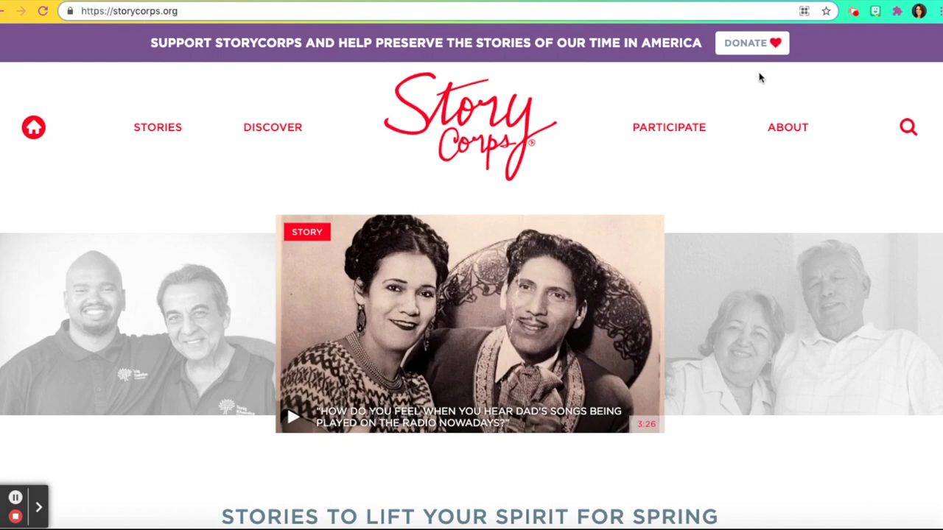
- Go to the Participate page and open the StoryCorps Connect information page
left_click(653, 129)
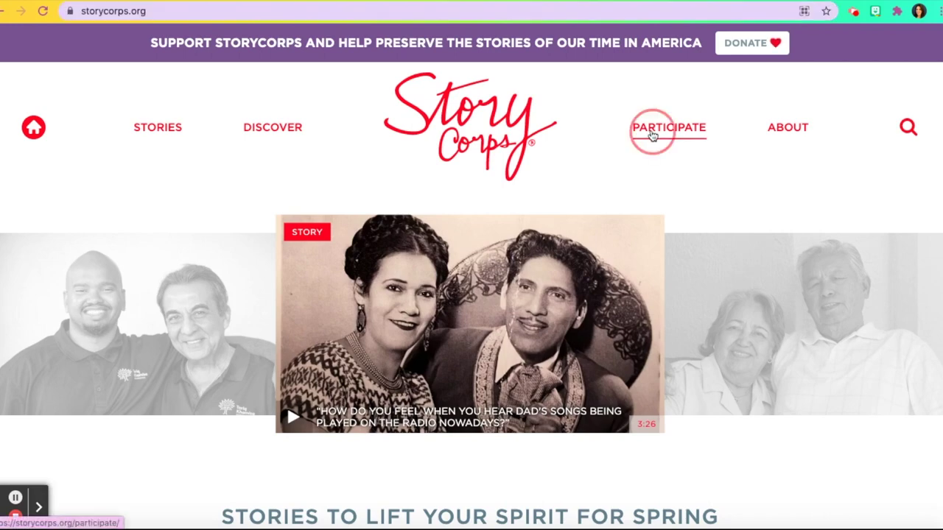
scroll(652, 137, "down", 3)
scroll(653, 137, "down", 2)
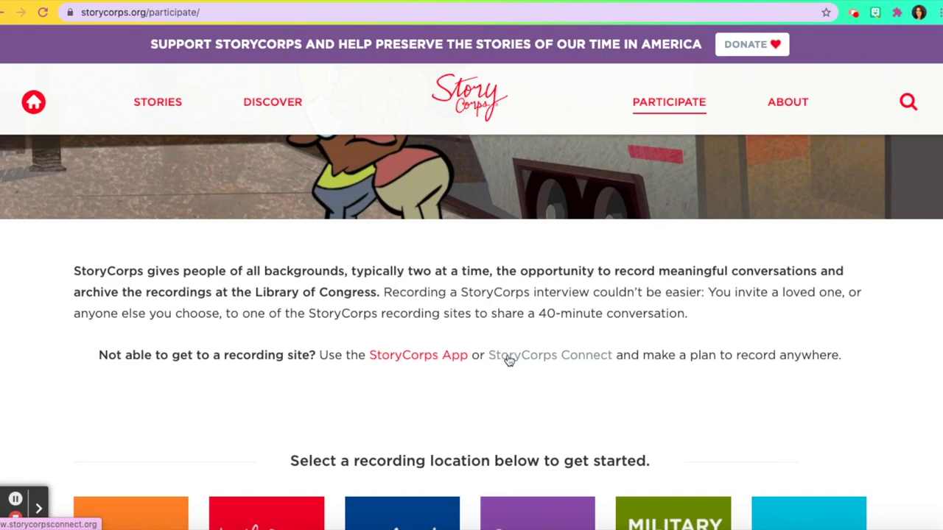
left_click(556, 363)
- Choose 'Record Your Story Using StoryCorps Connect' to reach the archive's log-in page
scroll(557, 364, "down", 6)
scroll(556, 364, "down", 1)
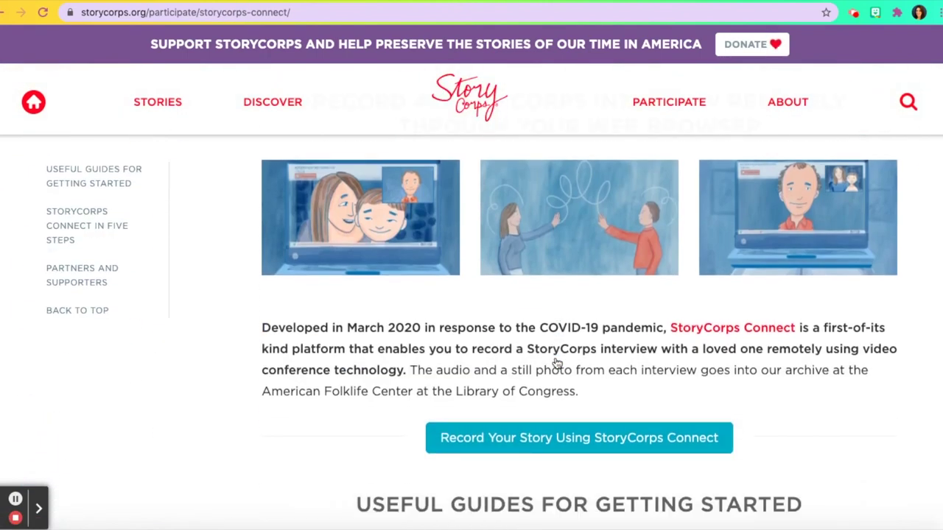
left_click(669, 447)
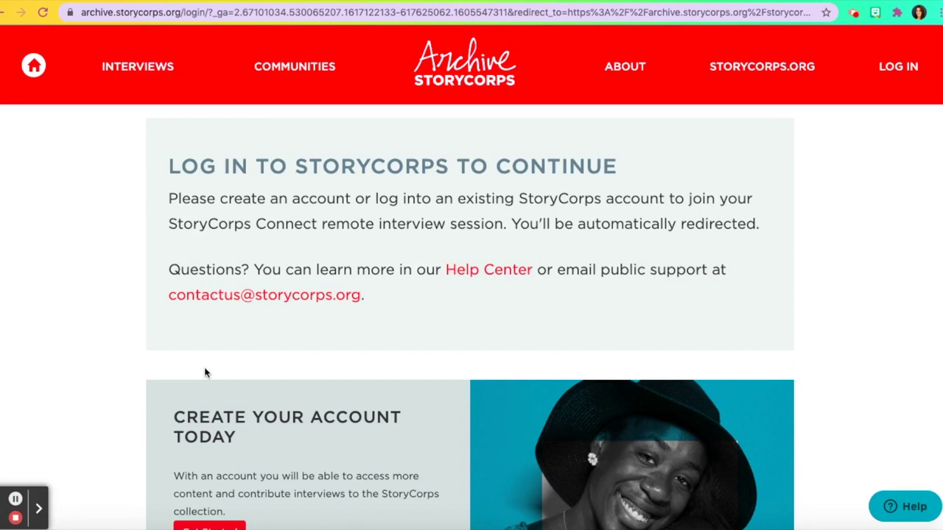
scroll(205, 372, "down", 1)
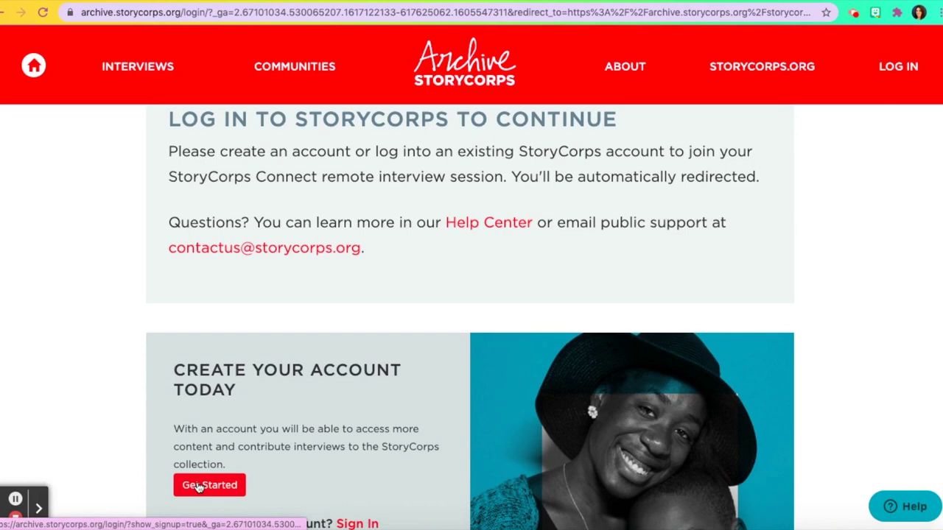
scroll(199, 487, "down", 1)
- Start the new-account form and submit it
left_click(205, 451)
scroll(204, 452, "down", 2)
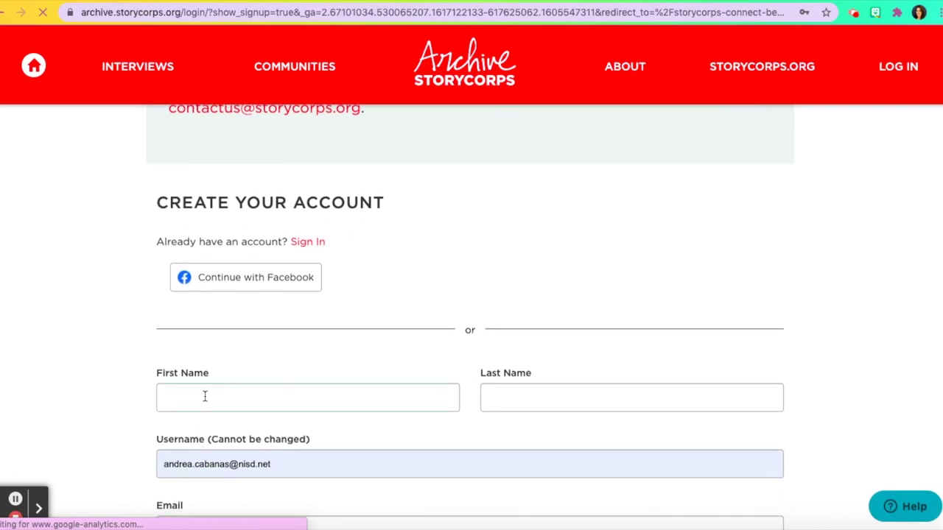
scroll(292, 360, "down", 4)
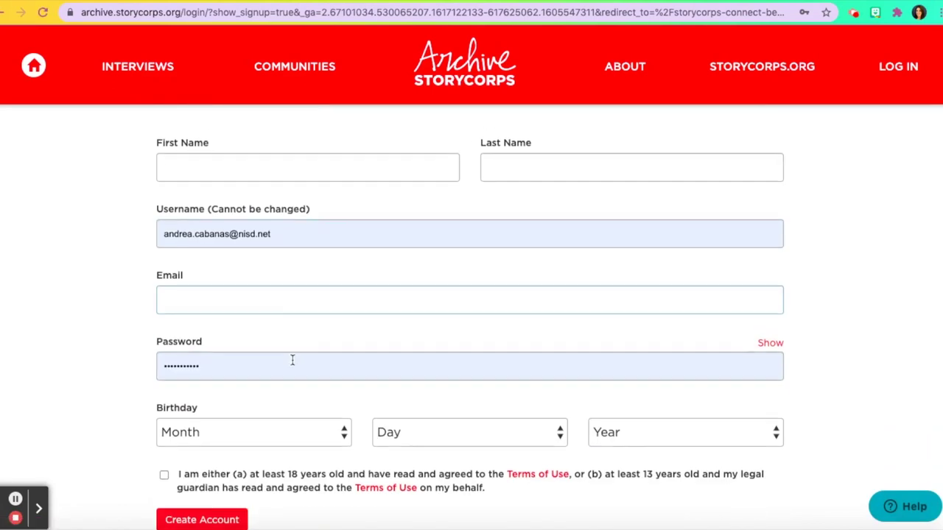
scroll(291, 360, "down", 1)
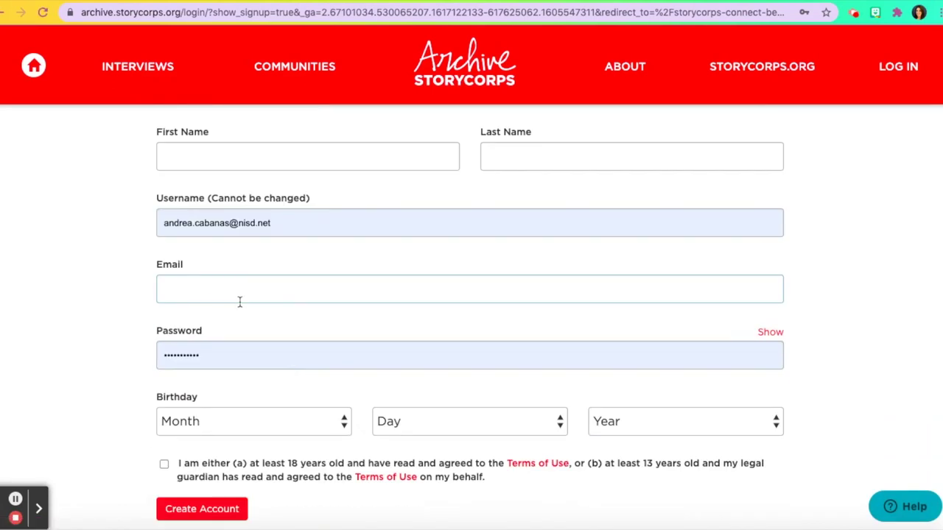
scroll(240, 302, "down", 1)
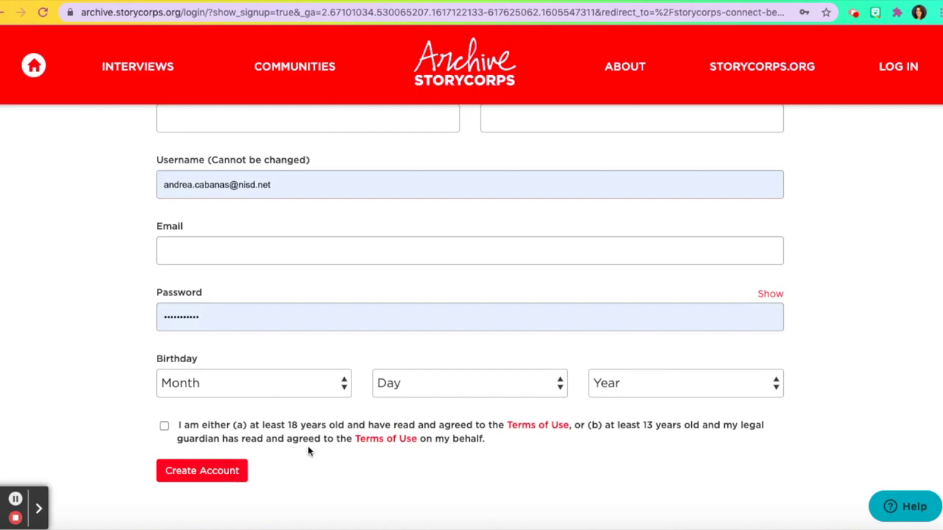
left_click(210, 471)
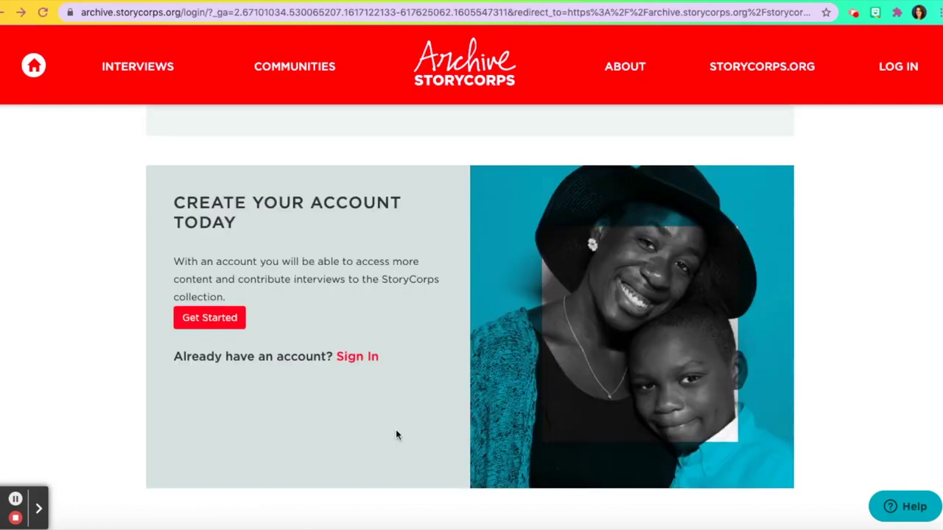
- Switch to signing in with the existing account using saved credentials and log in
left_click(354, 357)
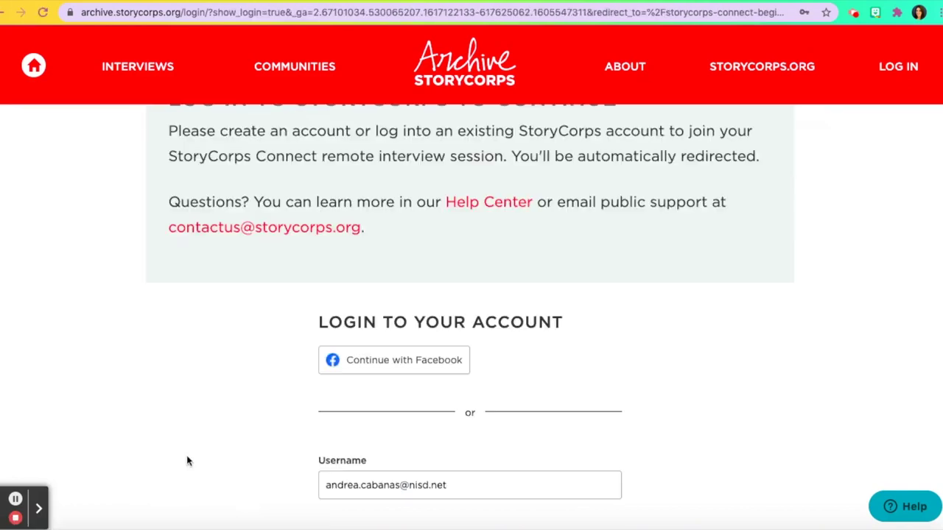
scroll(187, 455, "down", 1)
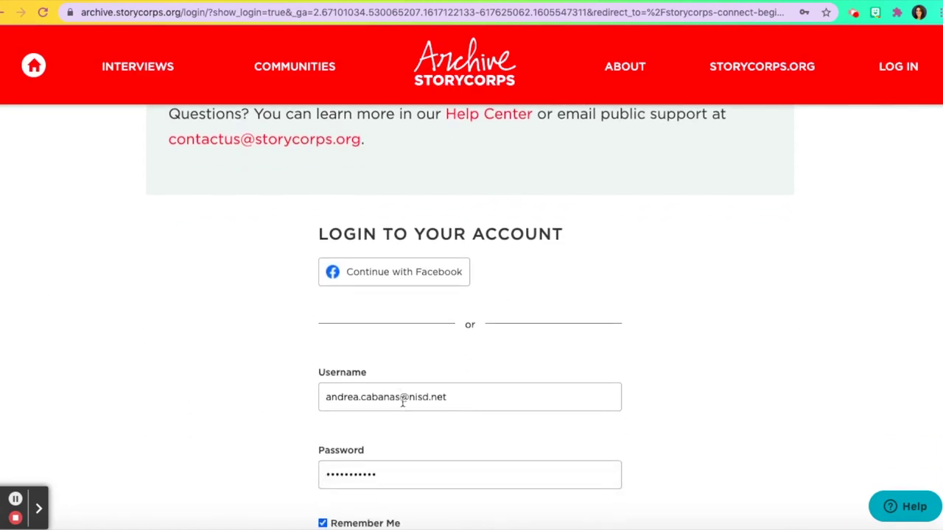
scroll(381, 471, "down", 1)
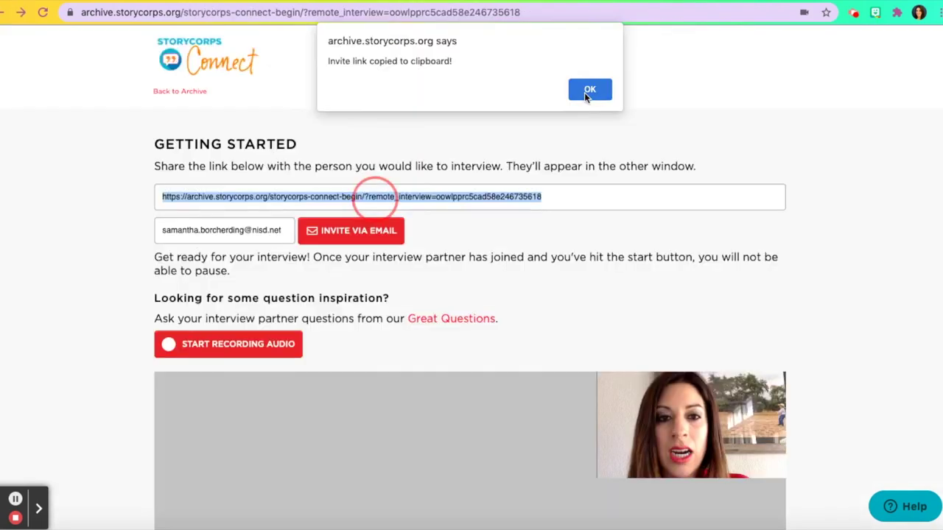
left_click(585, 93)
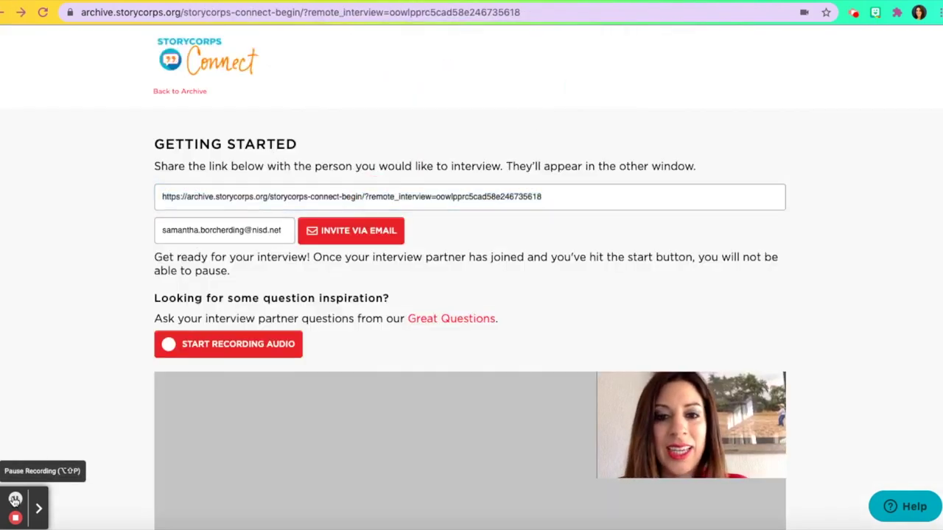
- Copy the interview invite link, dismiss the notice, and select the invitee's e-mail address
left_click(430, 199)
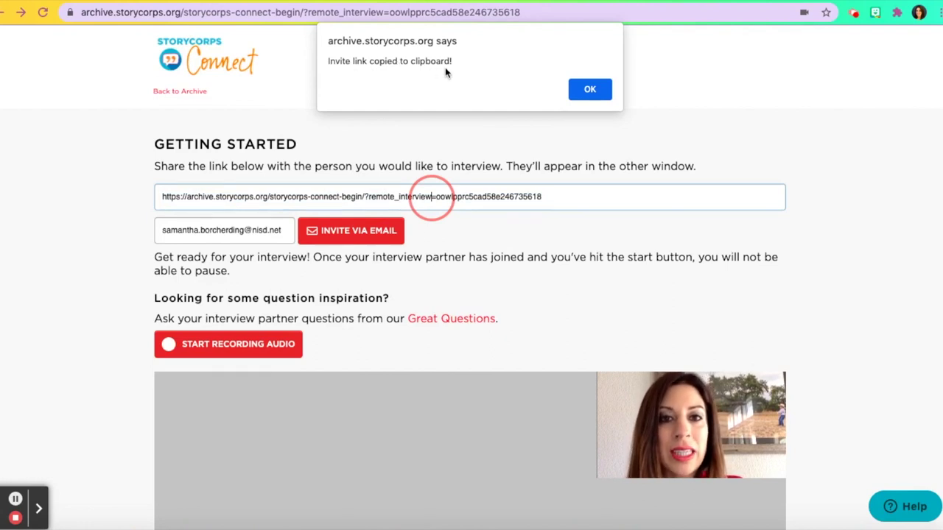
left_click(586, 91)
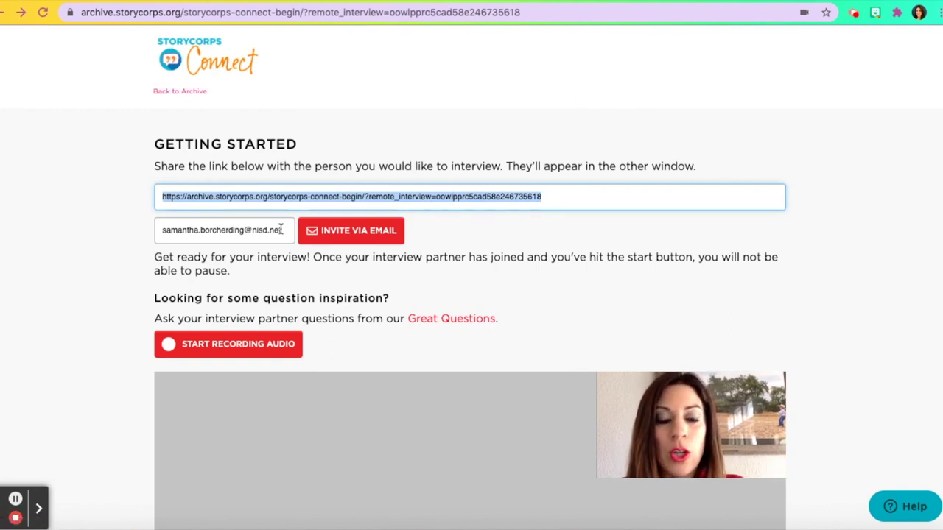
left_click(280, 230)
left_click_drag(282, 229, 154, 228)
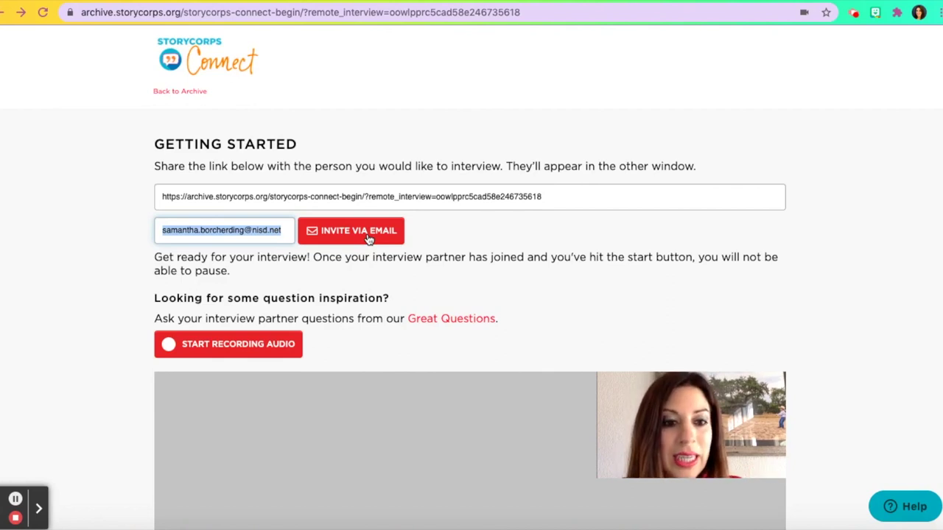
left_click(368, 239)
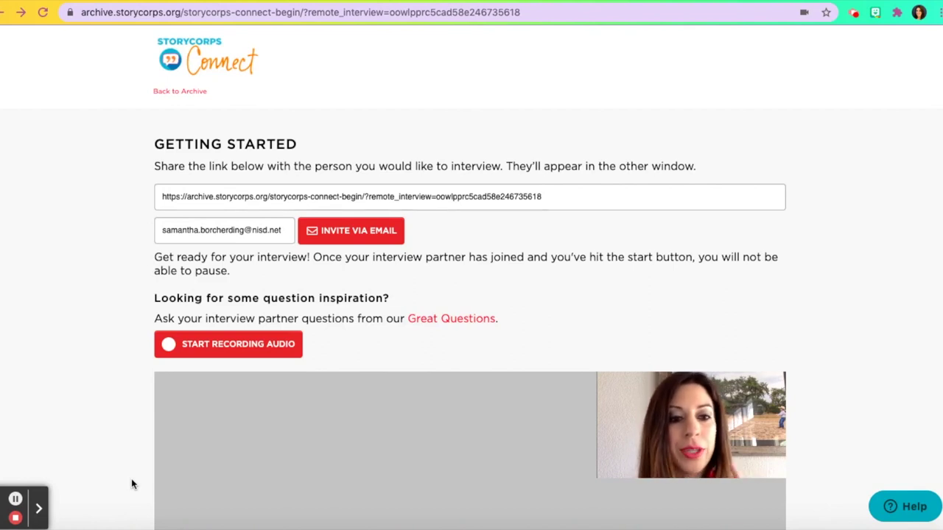
- Select all of the invitee's e-mail address in the invite field
key("super+a")
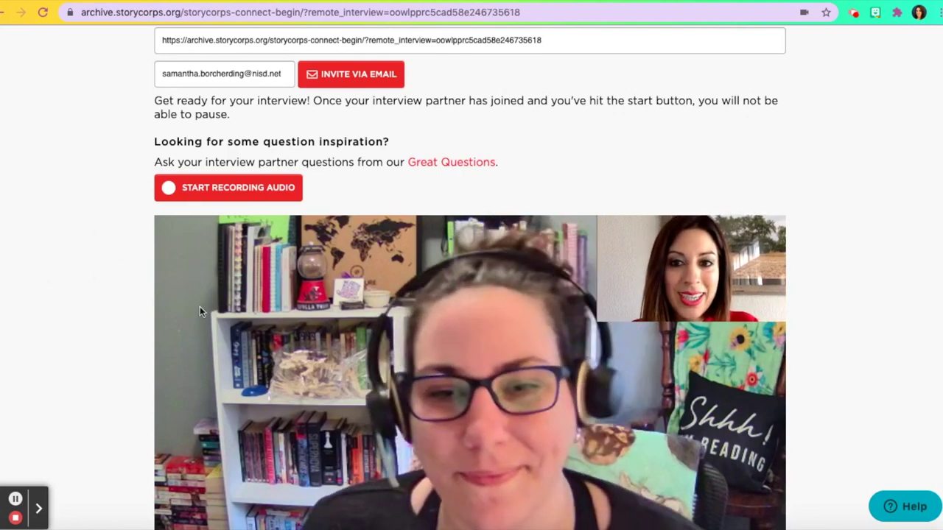
- Record the interview audio, stop and confirm, then save it to the archive
left_click(264, 187)
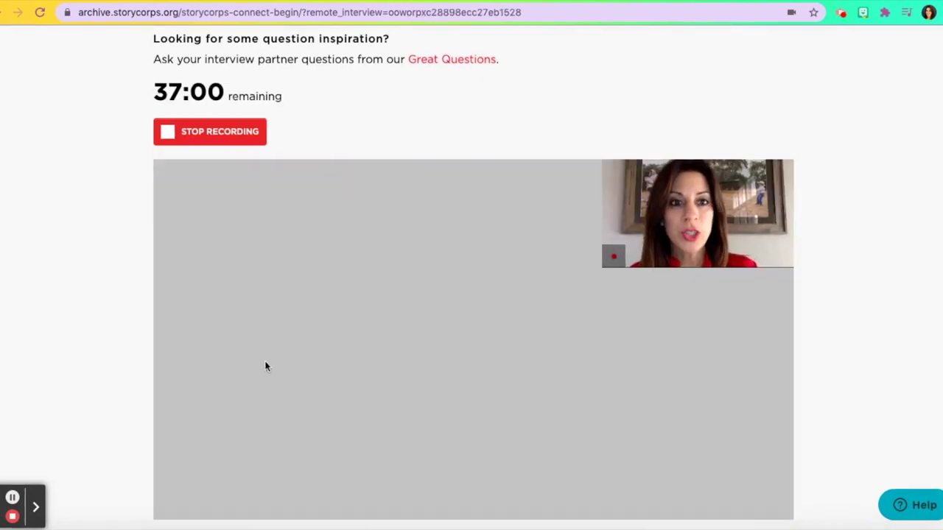
left_click(202, 135)
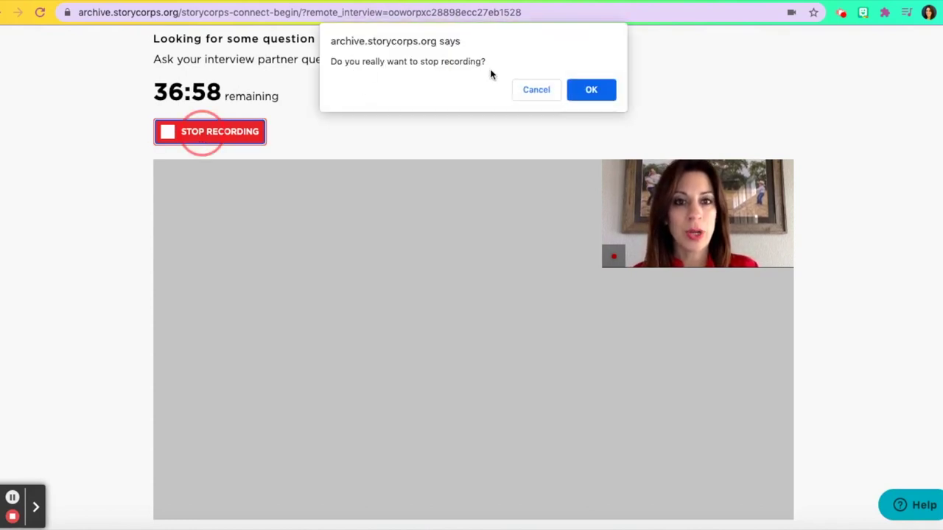
left_click(591, 91)
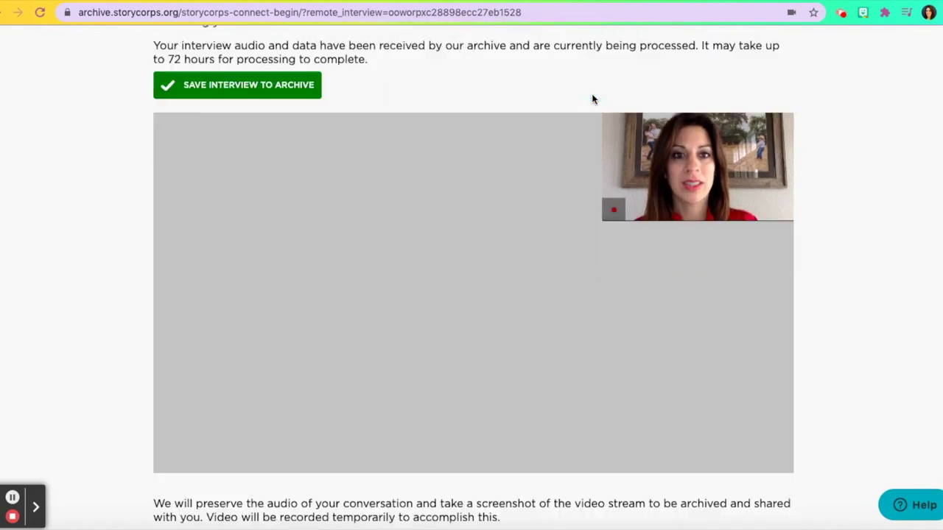
left_click(251, 87)
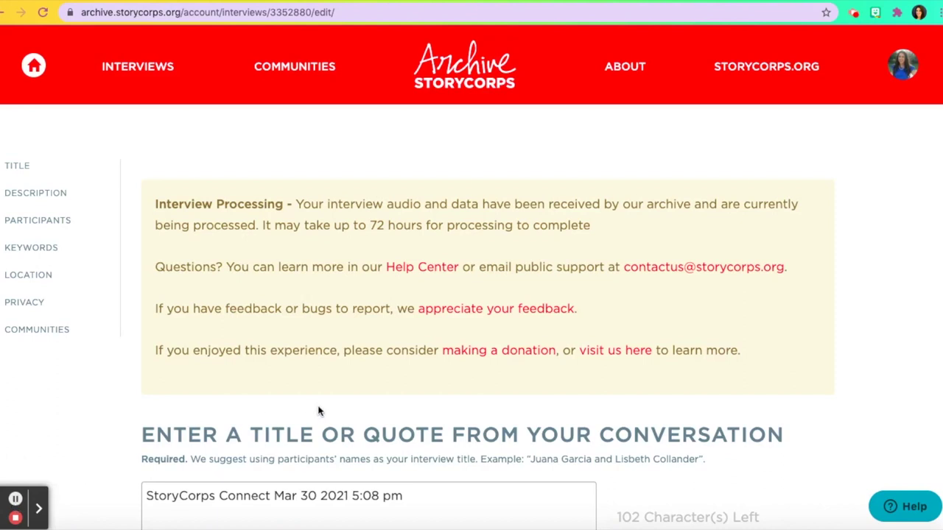
- Replace the default title with both participants' full names, spelling the second surname with ñ
scroll(318, 411, "down", 3)
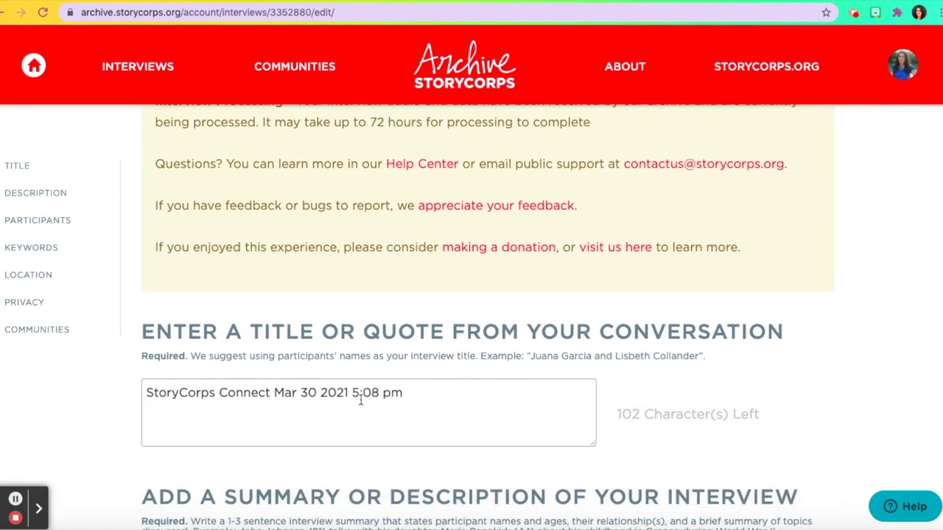
left_click(423, 392)
key("ctrl+a")
key("BackSpace")
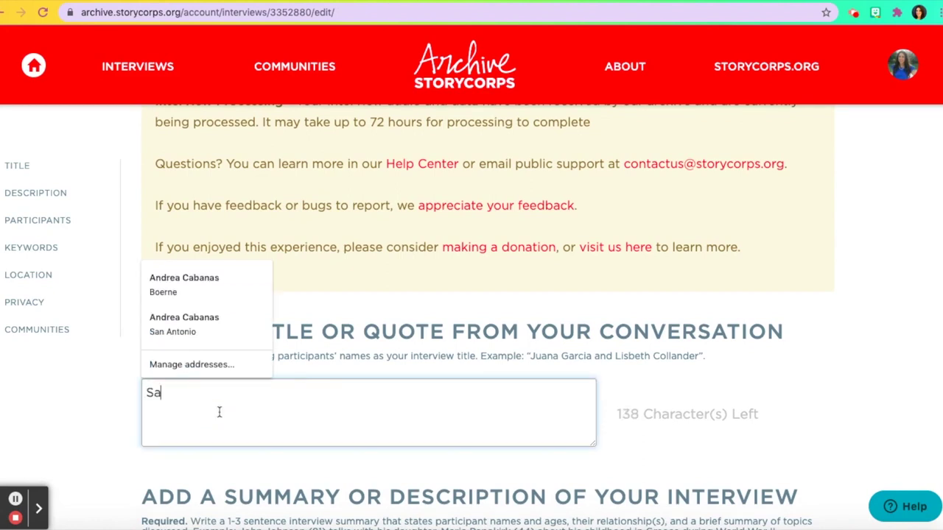
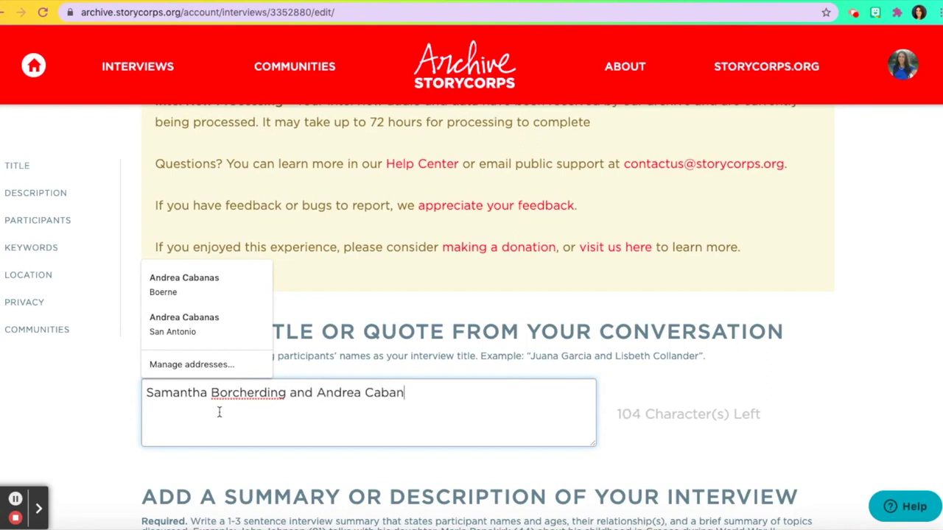
key("Tab")
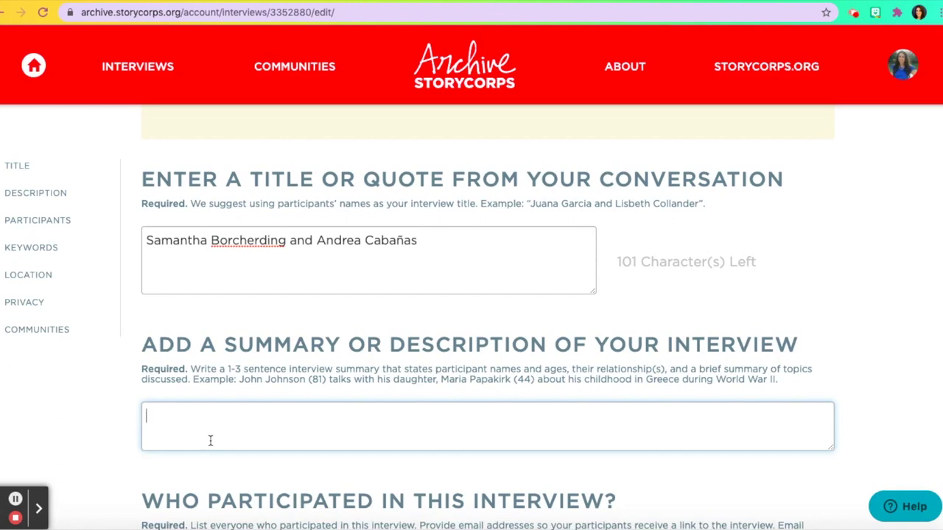
scroll(210, 441, "down", 5)
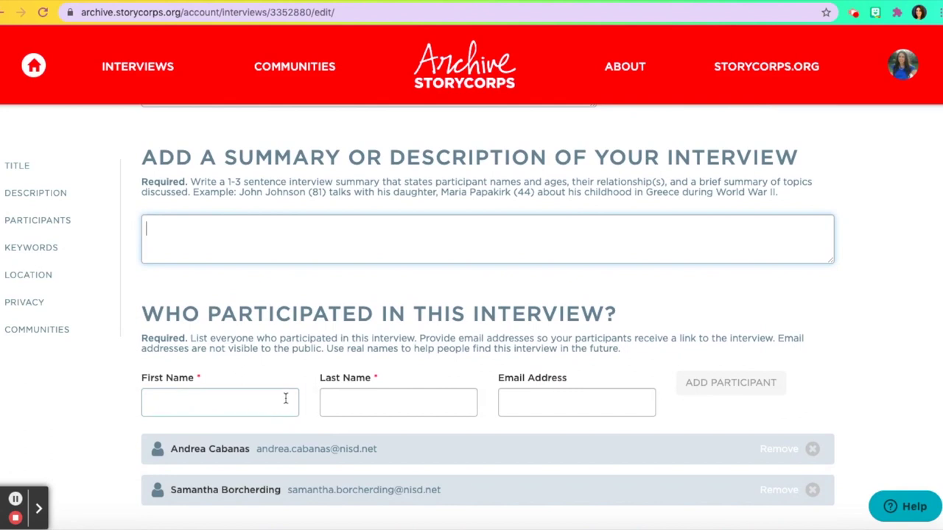
scroll(569, 412, "down", 2)
scroll(568, 413, "down", 6)
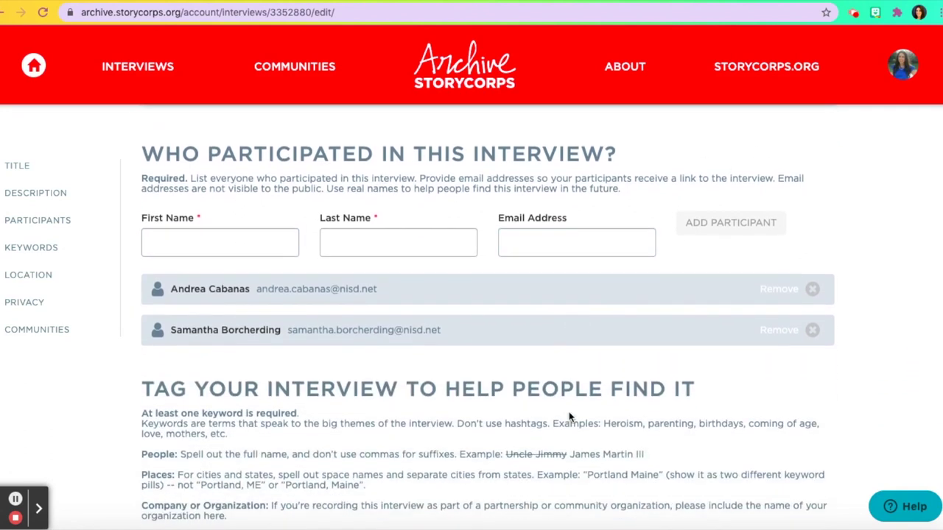
scroll(568, 413, "down", 1)
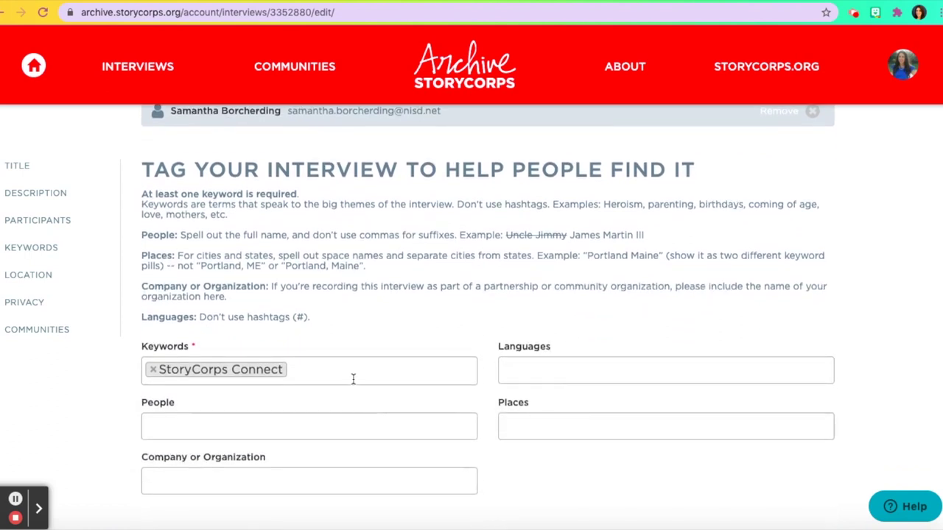
scroll(504, 375, "down", 1)
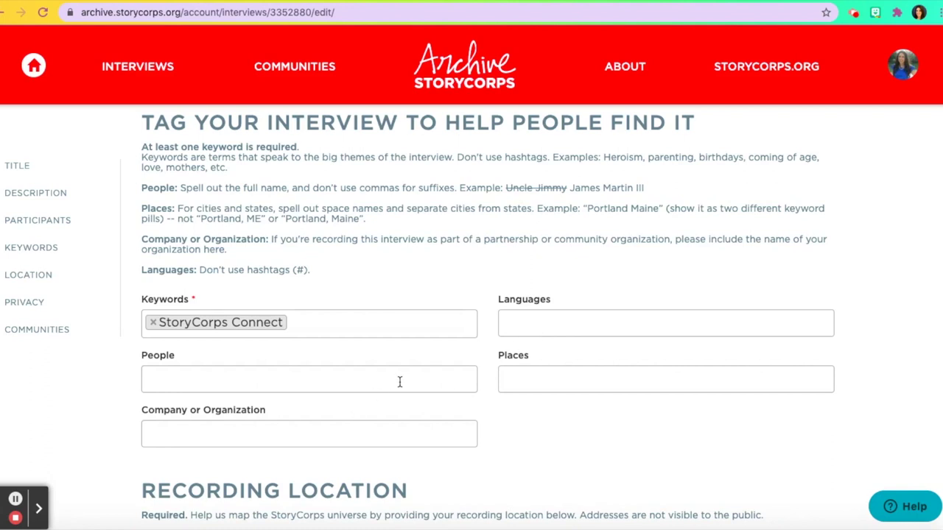
scroll(231, 461, "down", 4)
scroll(231, 461, "down", 3)
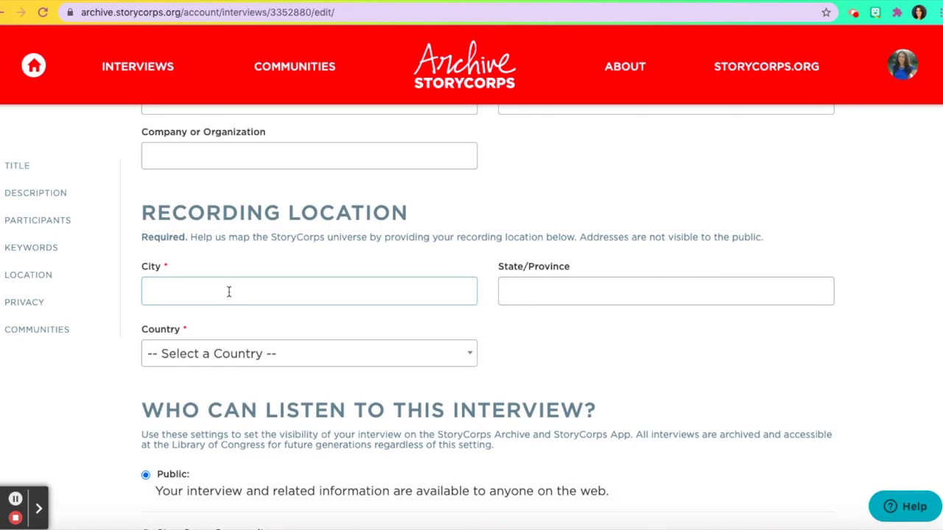
scroll(354, 251, "down", 6)
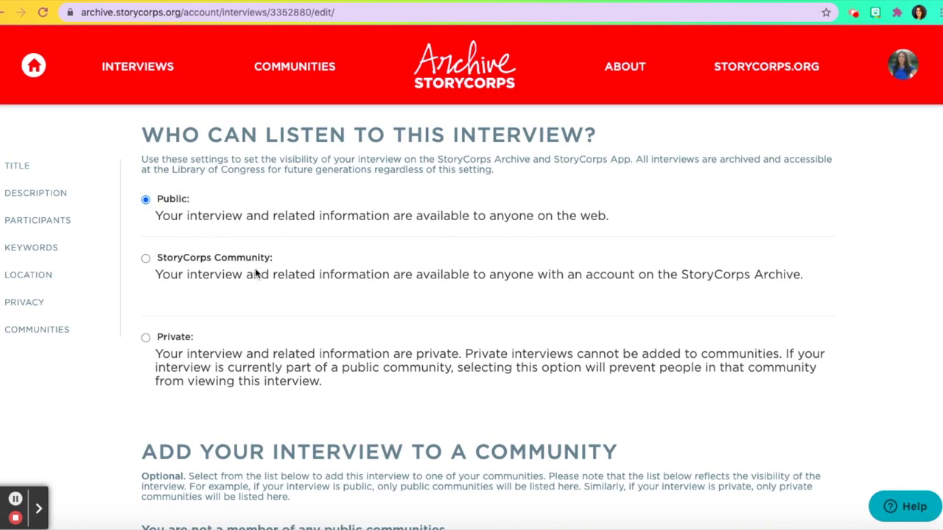
- Try the Public and StoryCorps Community visibility options, finally setting the interview to Private
left_click(146, 259)
left_click(146, 340)
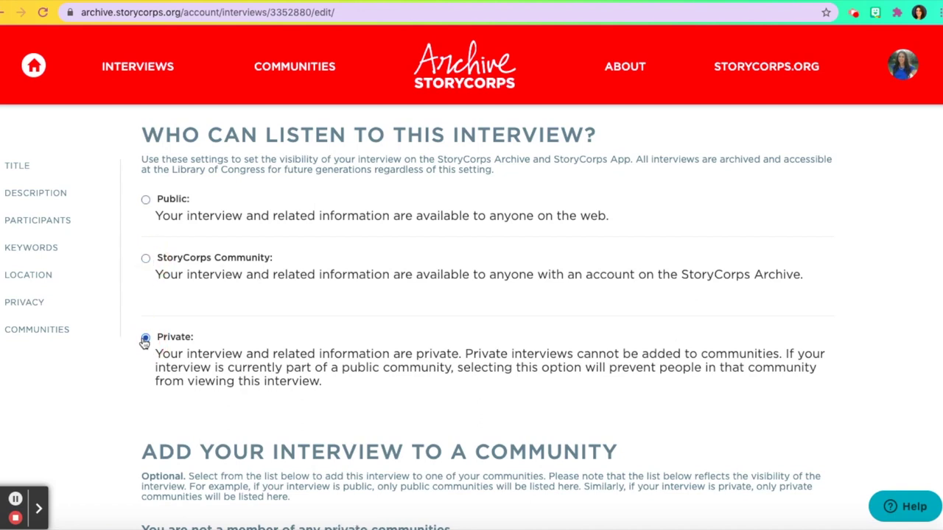
scroll(230, 346, "down", 1)
left_click(236, 257)
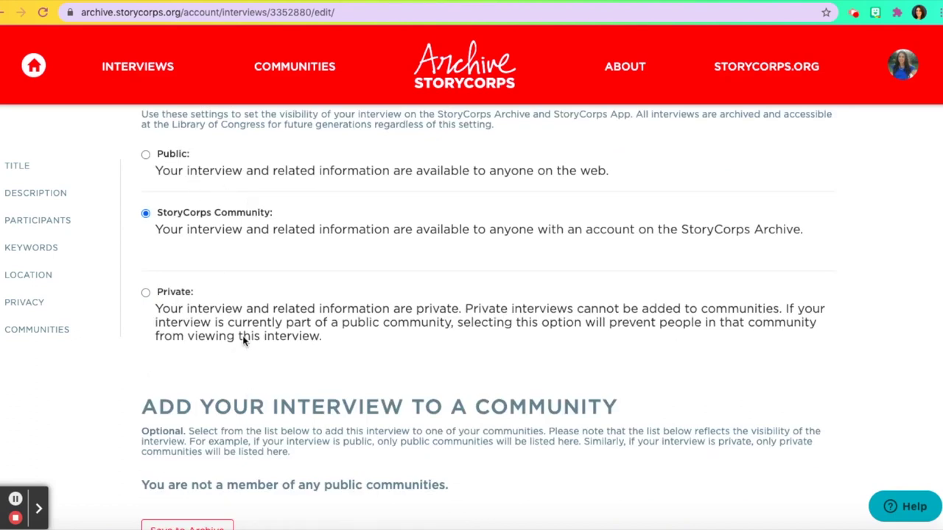
left_click(147, 158)
left_click(145, 214)
left_click(146, 292)
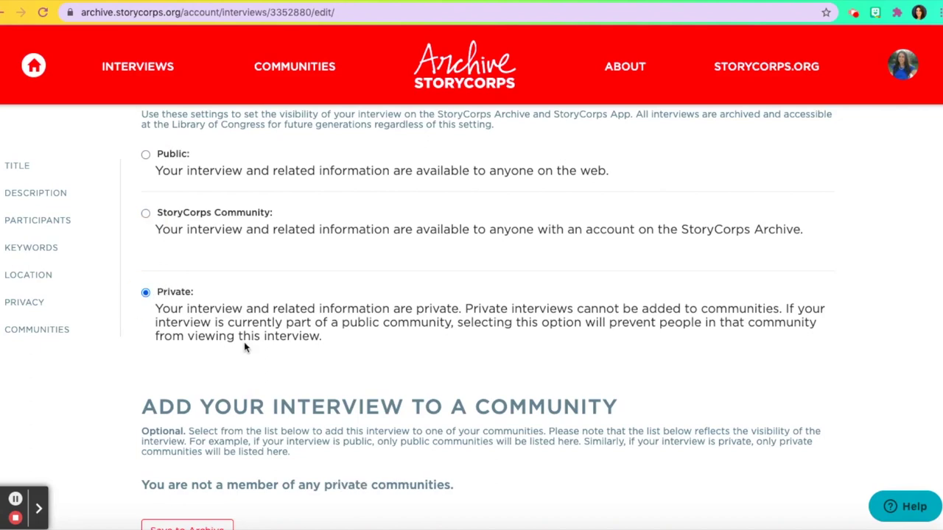
scroll(244, 341, "down", 2)
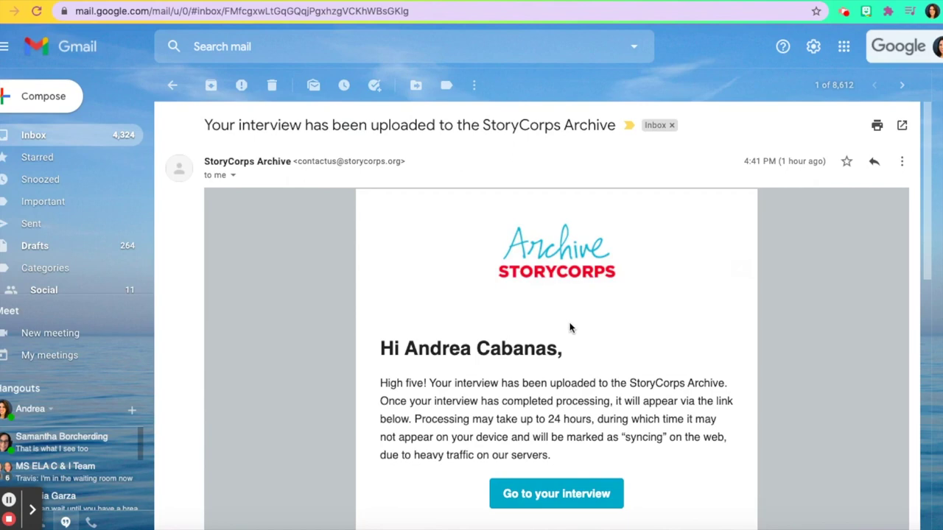
- Open the uploaded interview via the email's 'Go to your interview' button
left_click(555, 499)
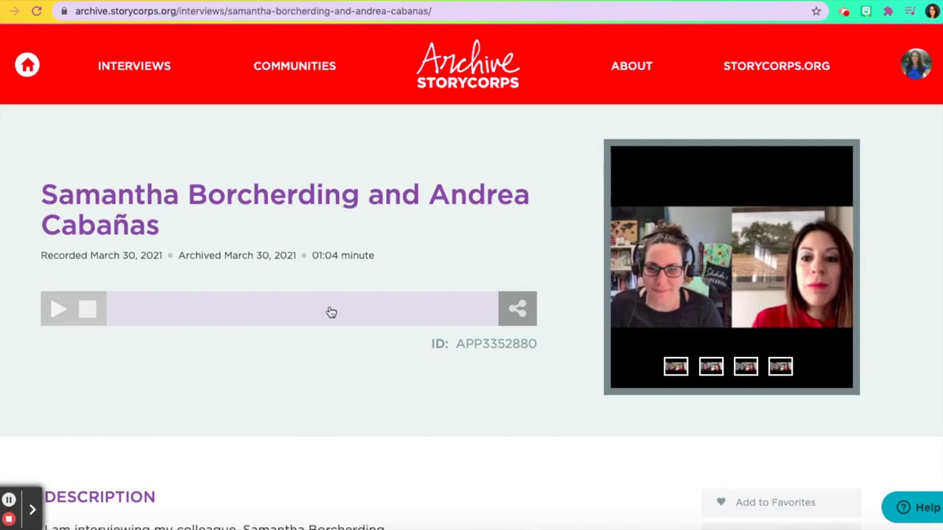
- View the interview's video still enlarged, then play the recording and pause at 0:05
left_click(755, 370)
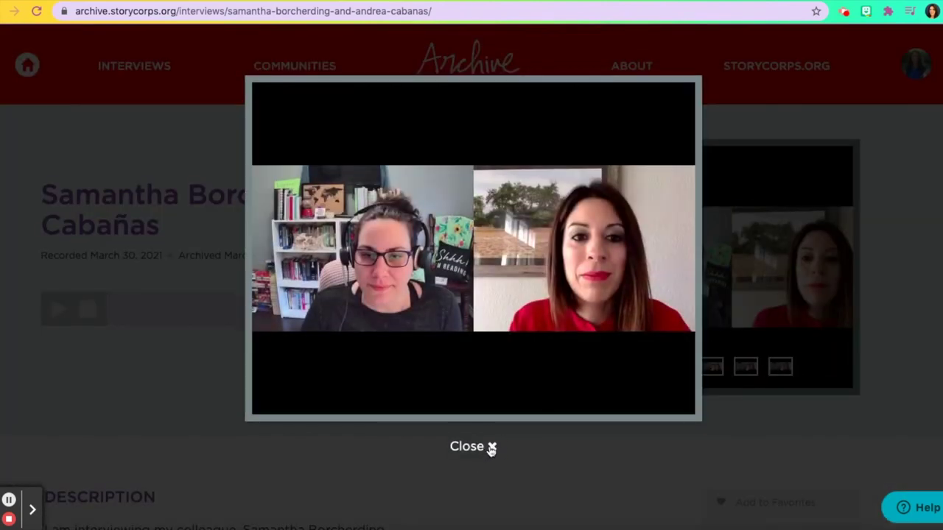
left_click(491, 447)
left_click(54, 310)
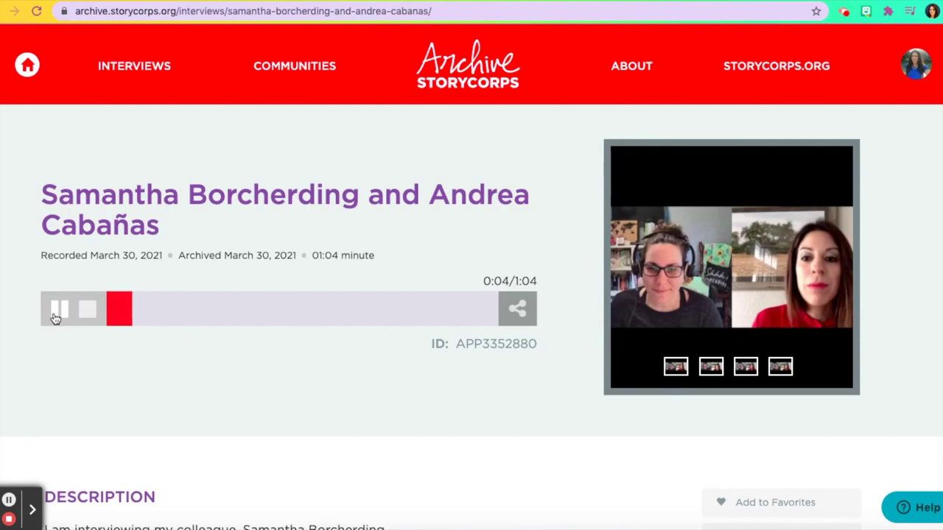
left_click(56, 318)
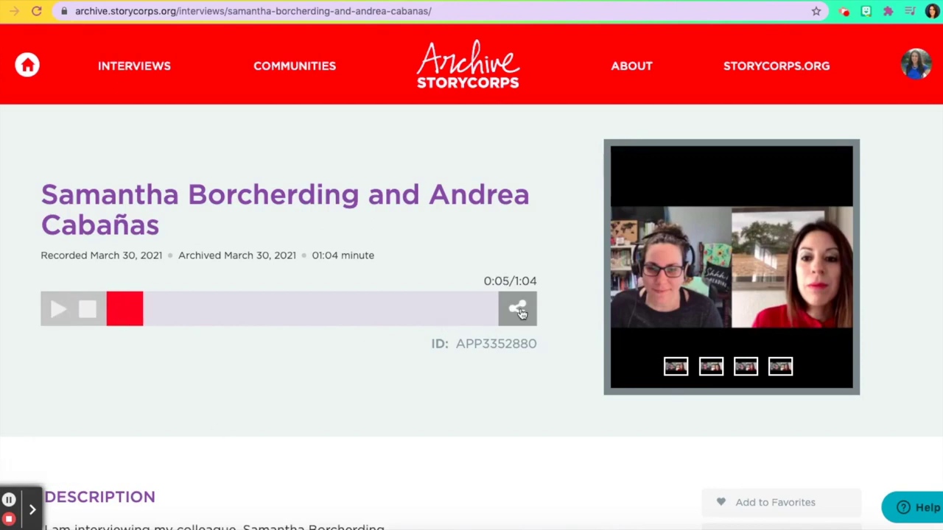
- Open the interview's Share dialog and select the 'Link to story' URL for copying
left_click(517, 308)
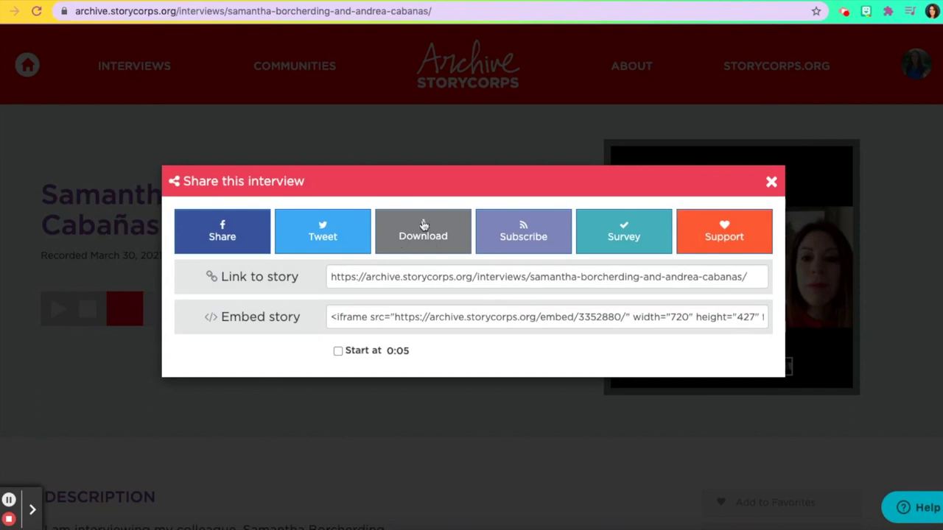
left_click(417, 240)
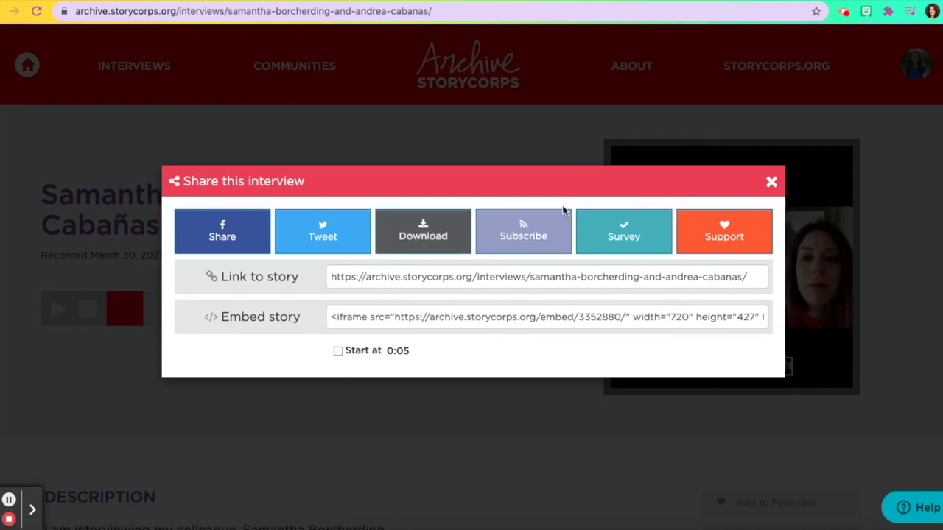
left_click(506, 283)
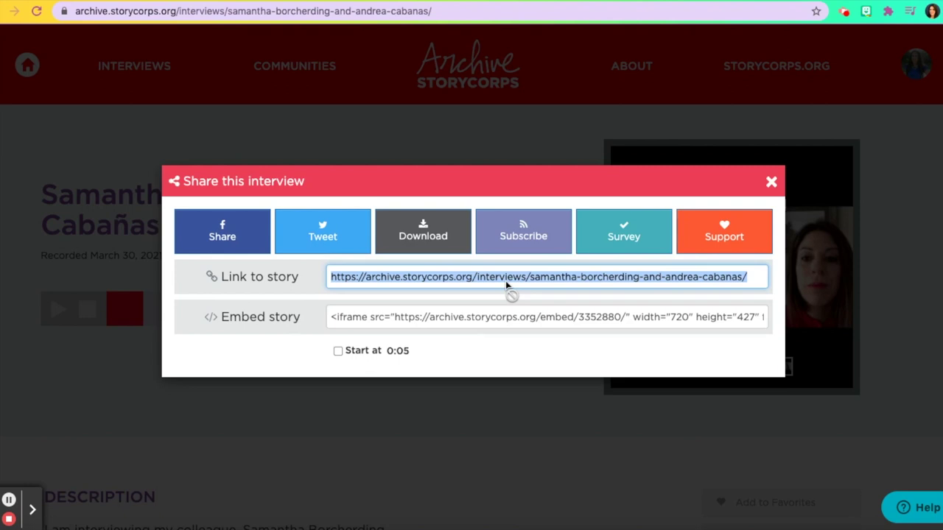
- Select the full iframe embed code, then dismiss the Share dialog back to the interview
left_click(506, 280)
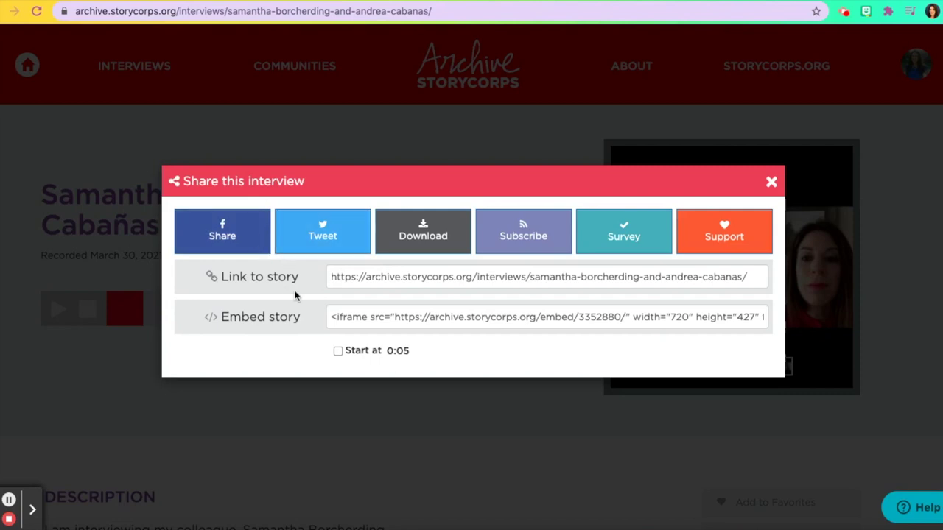
left_click(377, 321)
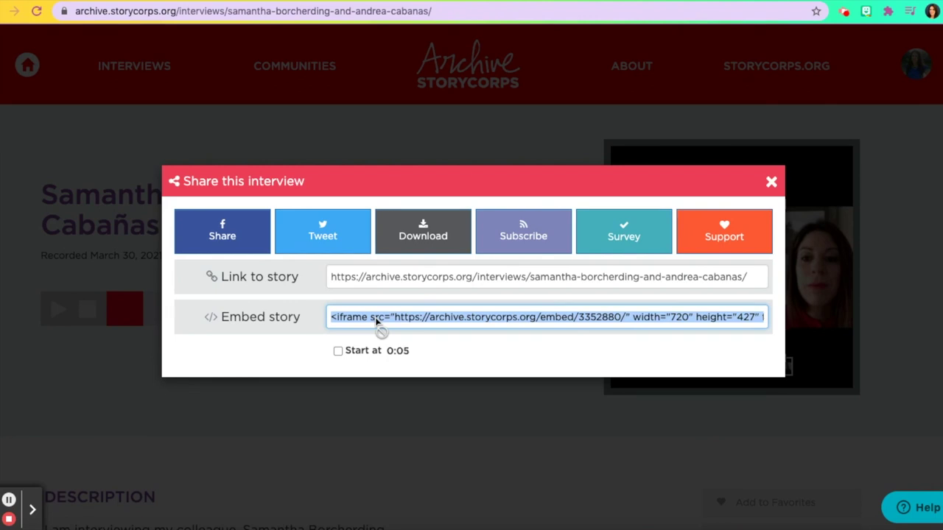
key("Escape")
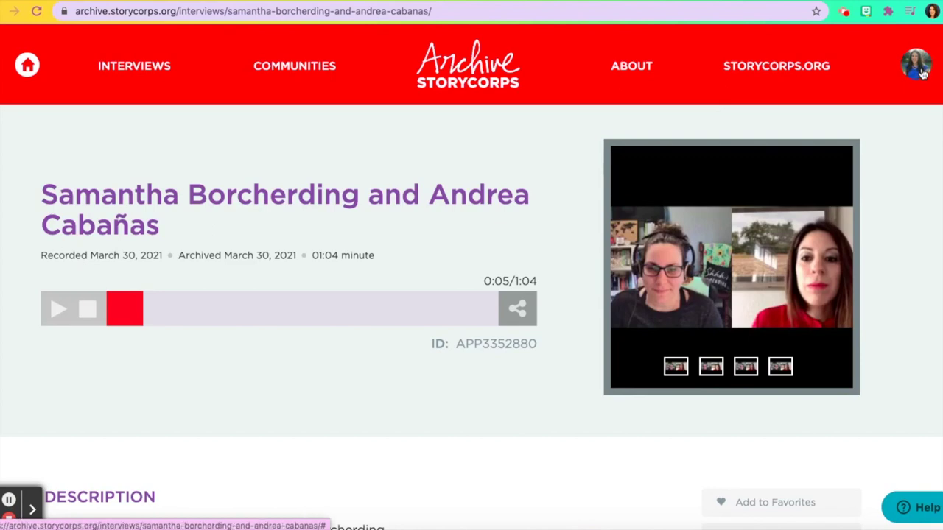
- Reopen the interview from My Interviews & Profile under 'Keep some interviews private'
left_click(918, 73)
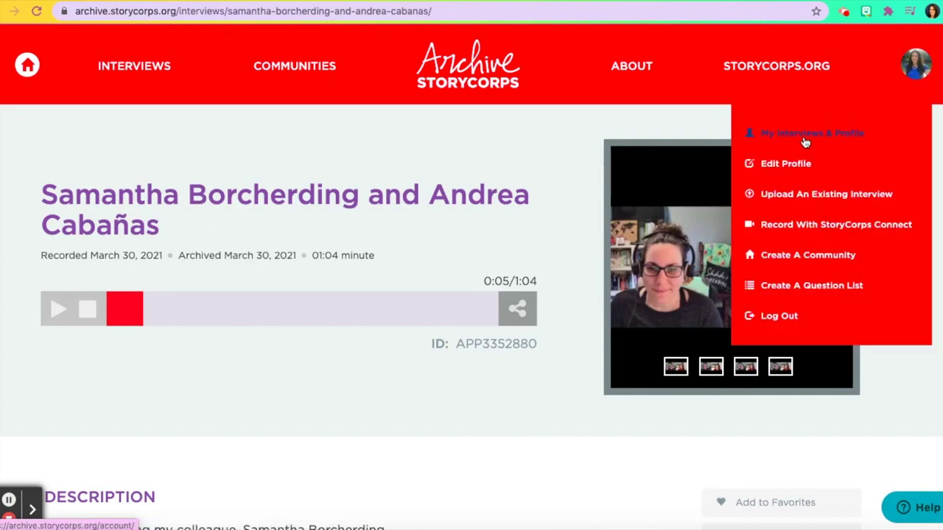
left_click(804, 141)
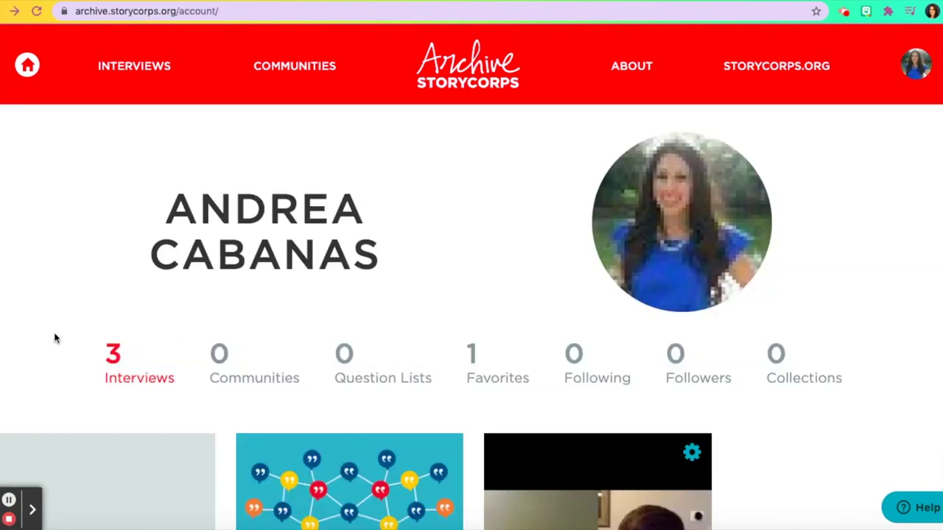
scroll(160, 364, "down", 5)
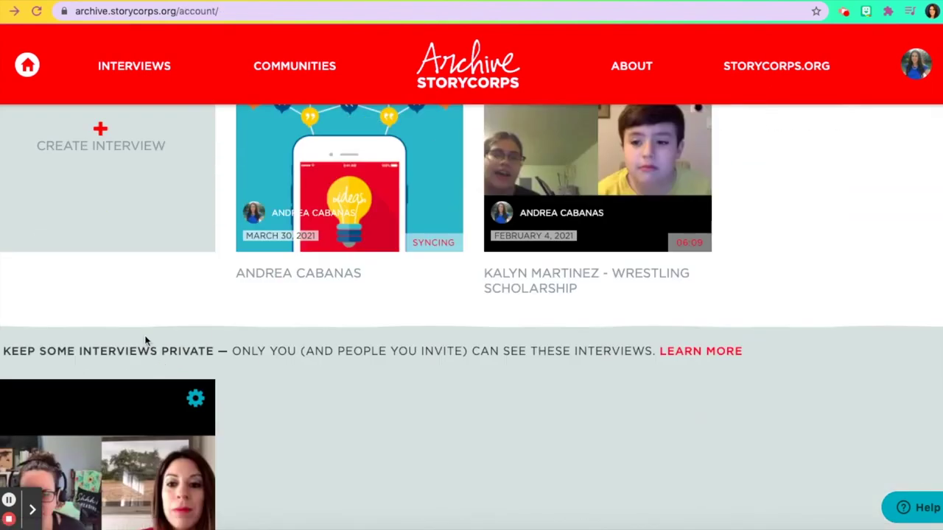
scroll(145, 341, "down", 1)
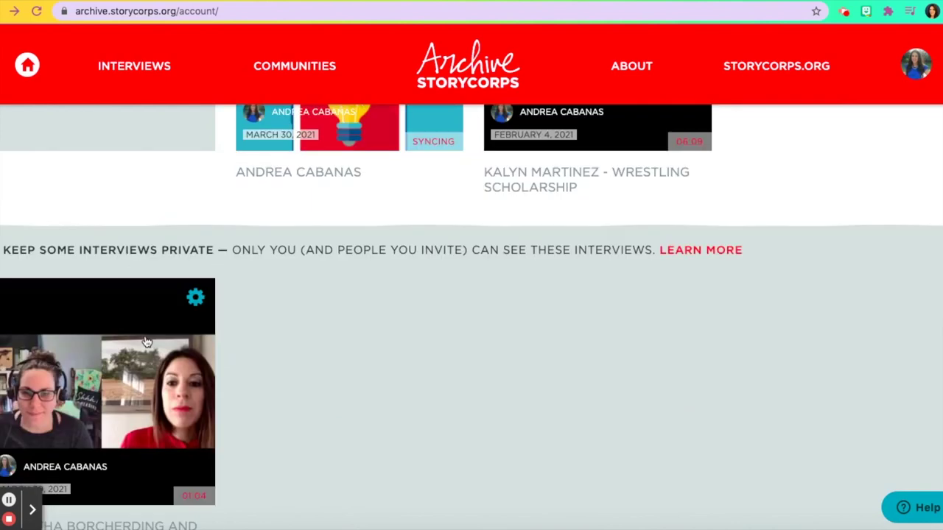
left_click(82, 366)
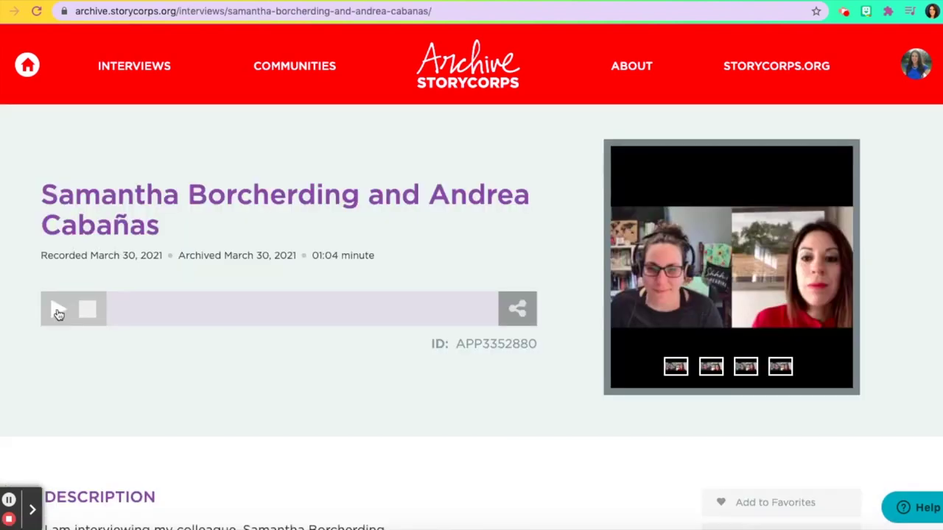